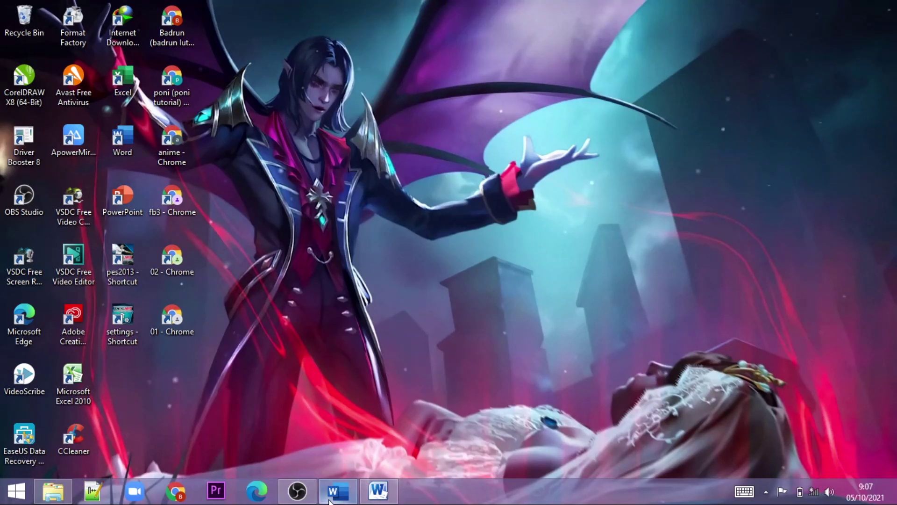
Restore the blank Word 2010 Document2 window from the taskbar
click(382, 498)
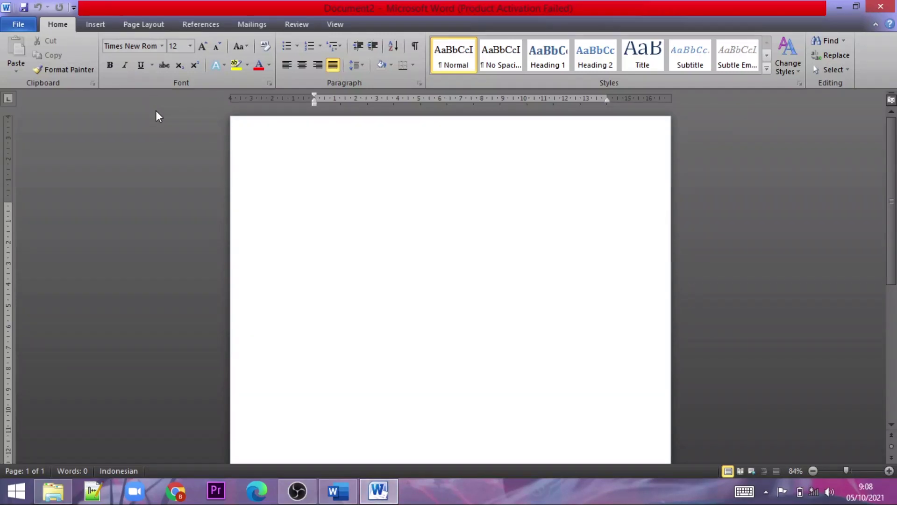
Enable Show text boundaries in Word 2010's Advanced options and confirm with OK
click(19, 25)
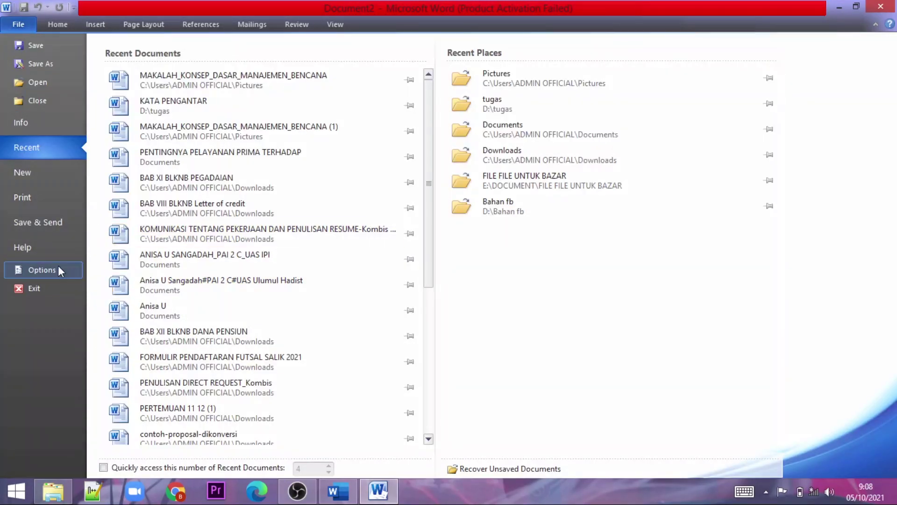
click(55, 276)
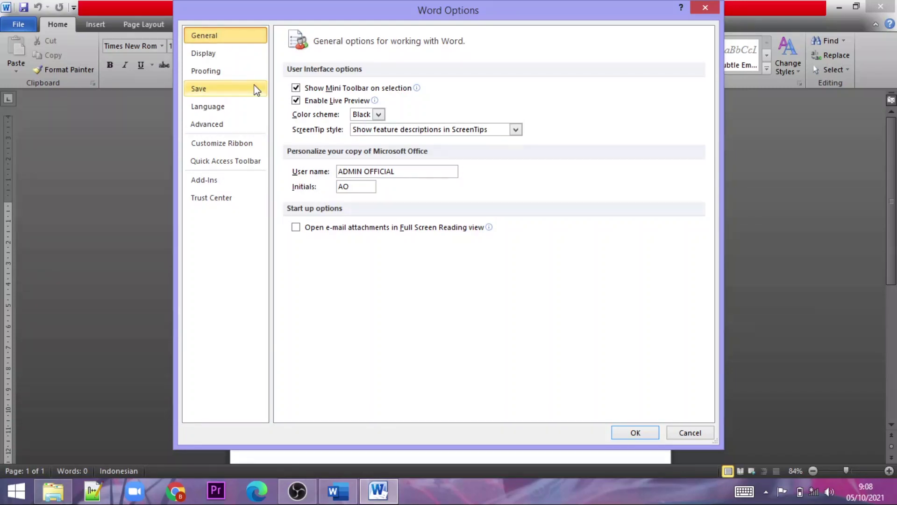
click(219, 127)
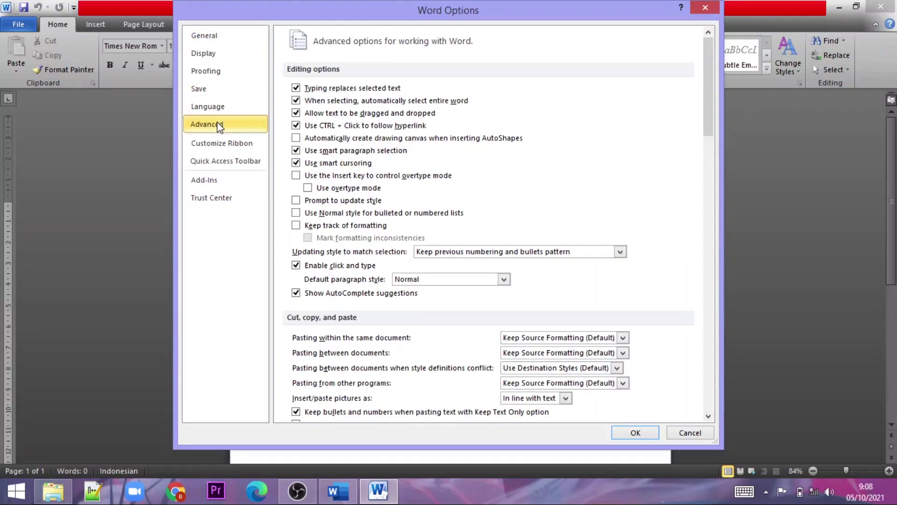
scroll(381, 129, down, 3)
scroll(397, 133, down, 4)
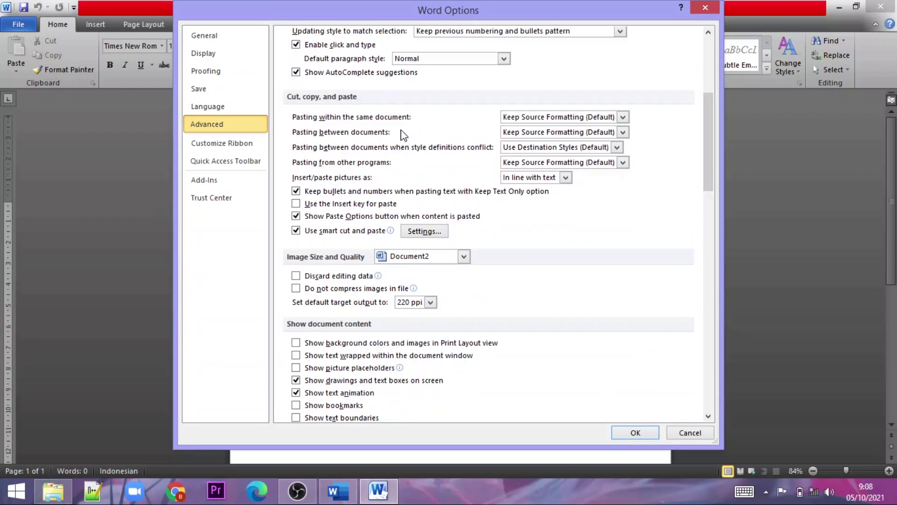
scroll(403, 135, down, 2)
scroll(402, 135, down, 2)
scroll(402, 135, down, 1)
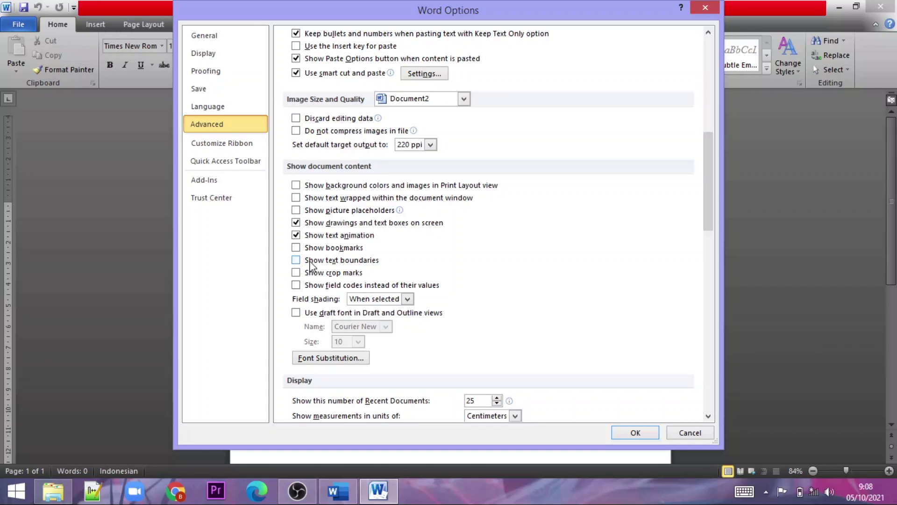
click(298, 261)
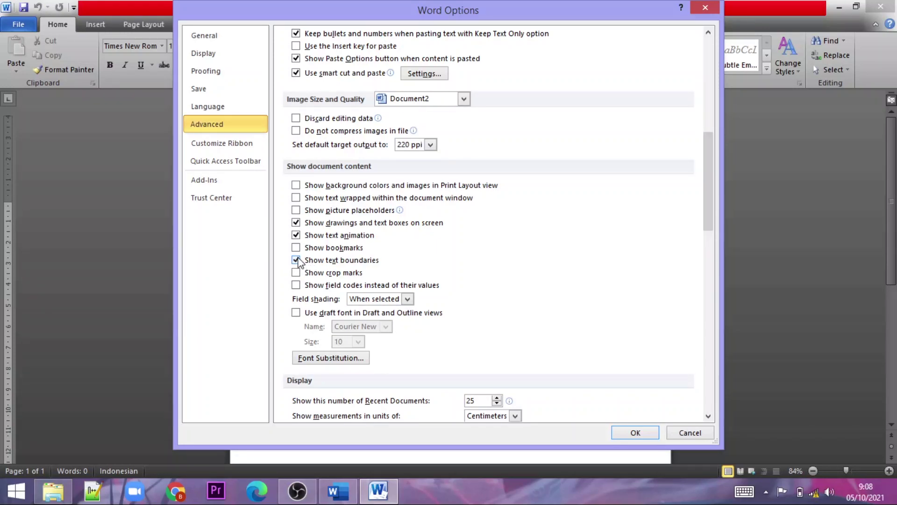
click(631, 434)
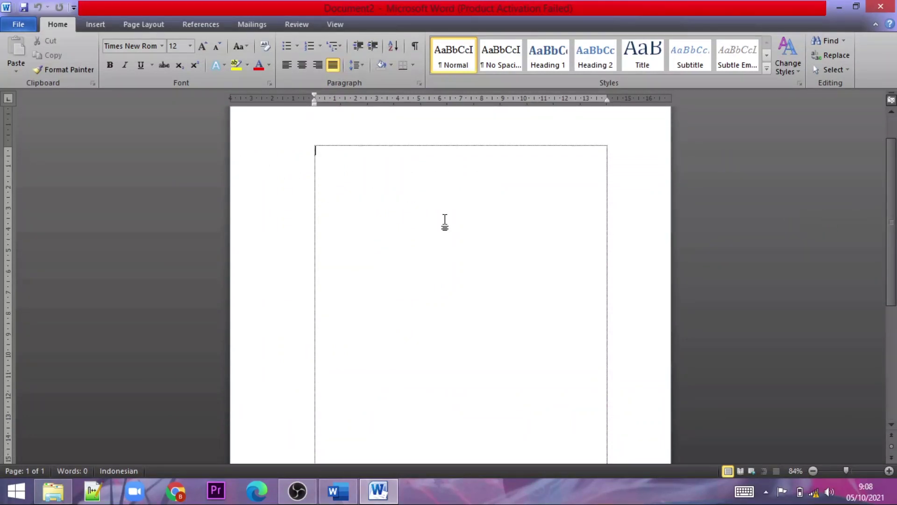
Scroll over Document2's outlined page, then switch to the newer Word window with blank Document1
scroll(635, 185, down, 2)
scroll(701, 200, down, 3)
scroll(537, 243, up, 2)
scroll(537, 241, up, 2)
scroll(537, 240, up, 1)
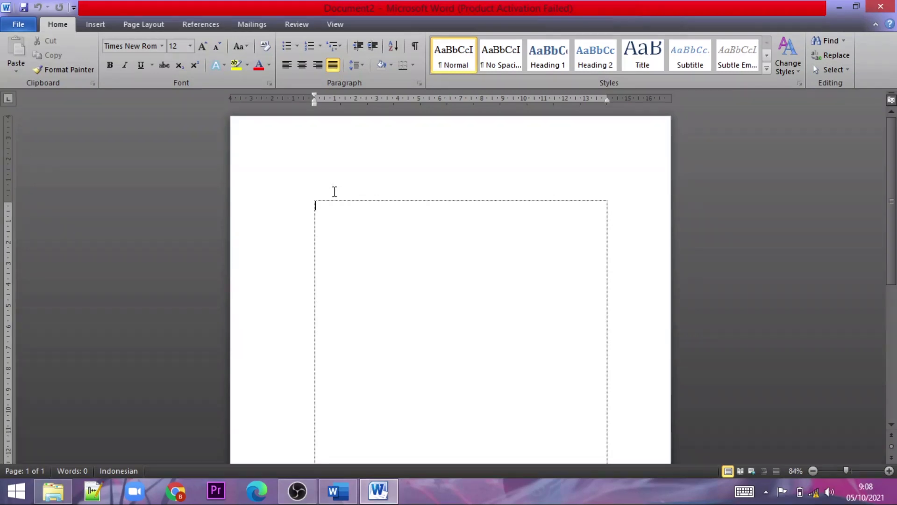
scroll(386, 194, down, 5)
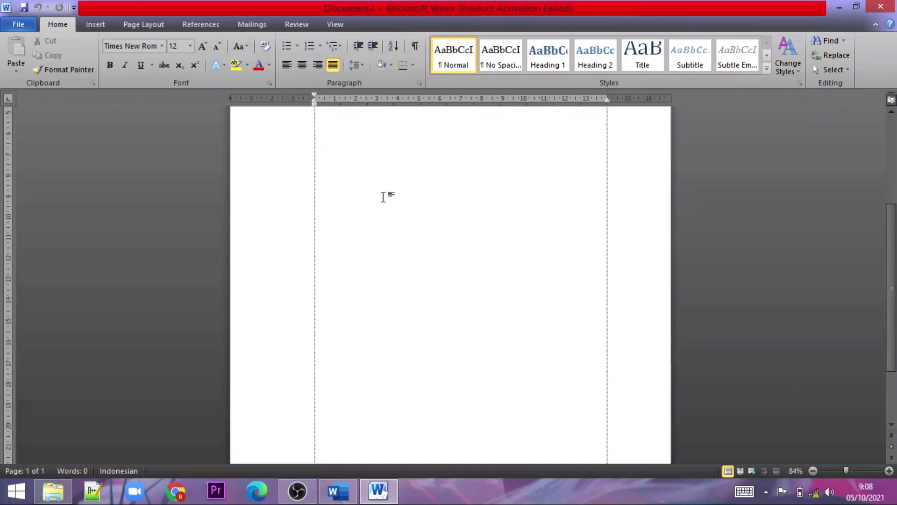
scroll(458, 197, up, 3)
scroll(463, 195, down, 3)
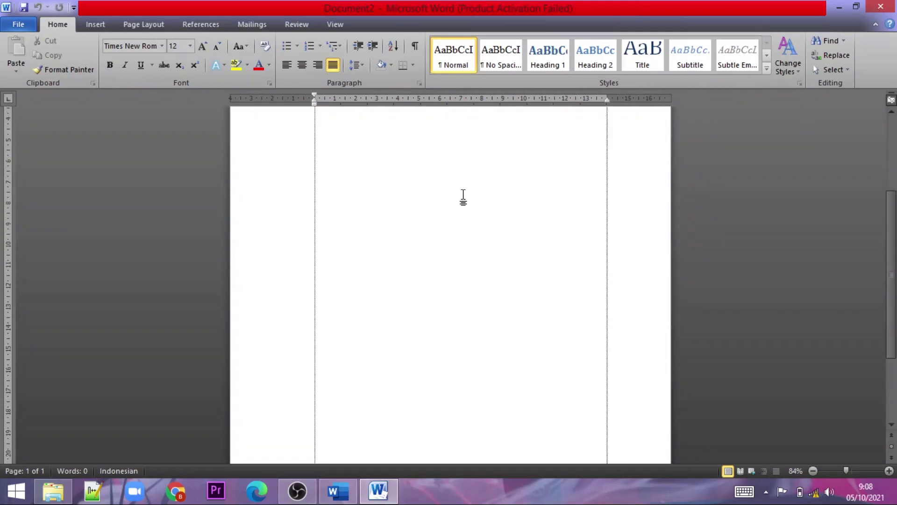
scroll(463, 197, down, 5)
scroll(771, 230, up, 4)
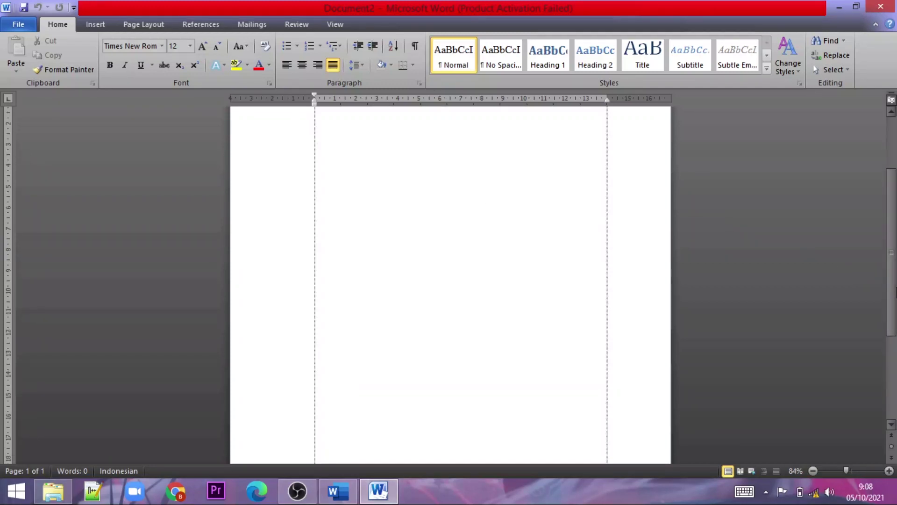
scroll(515, 254, up, 5)
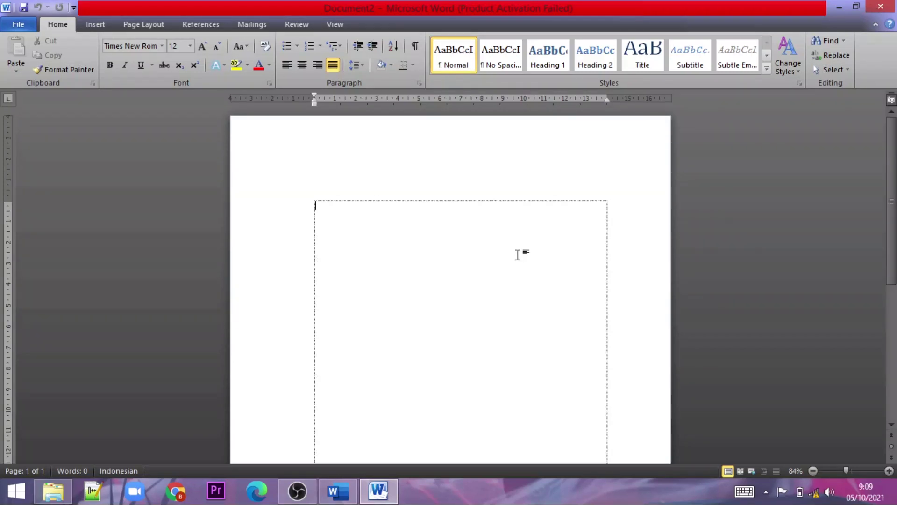
click(340, 496)
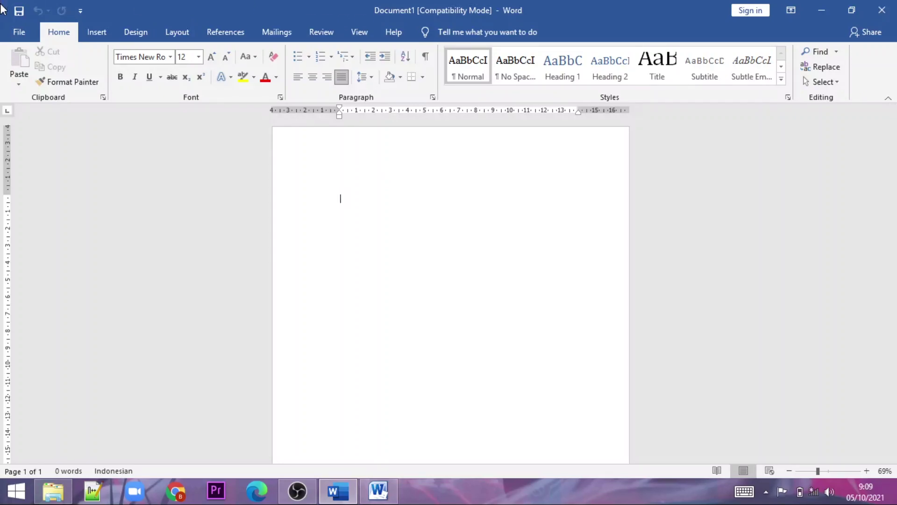
Tick Show text boundaries in the newer Word's Advanced options for Document1 and click OK
click(12, 27)
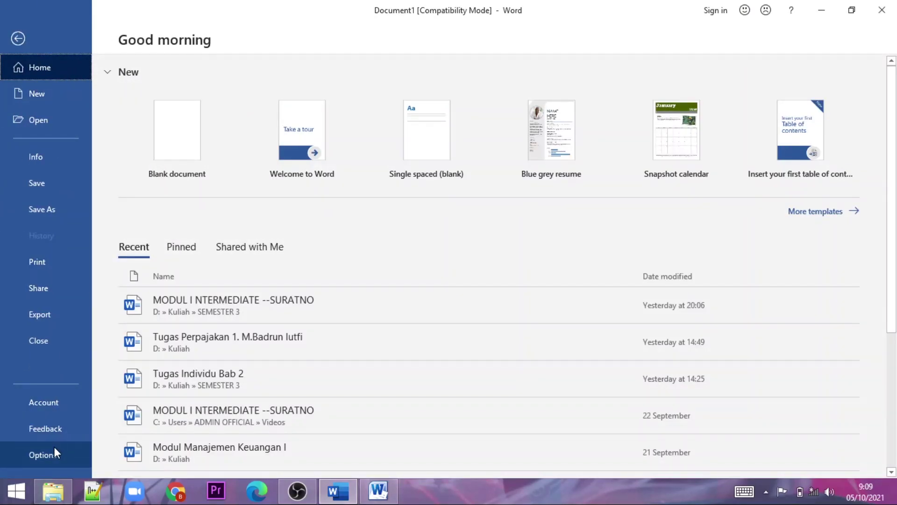
key(Escape)
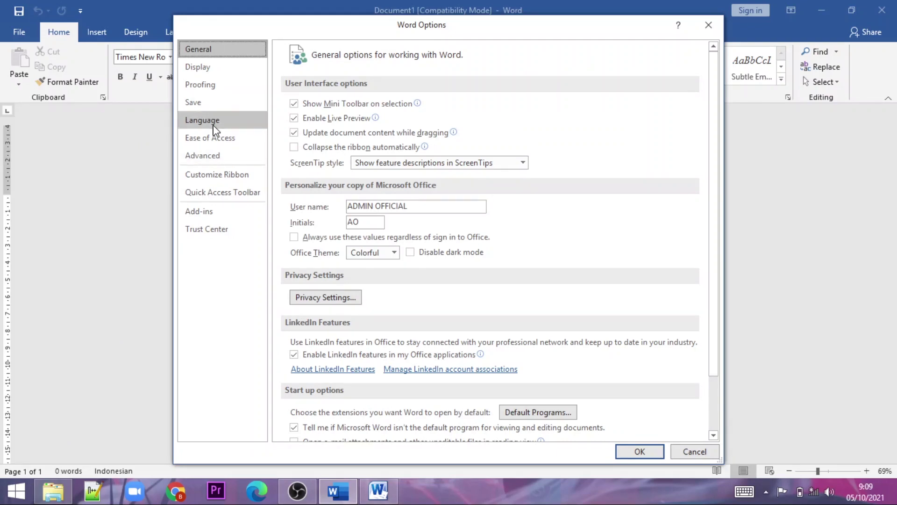
click(220, 157)
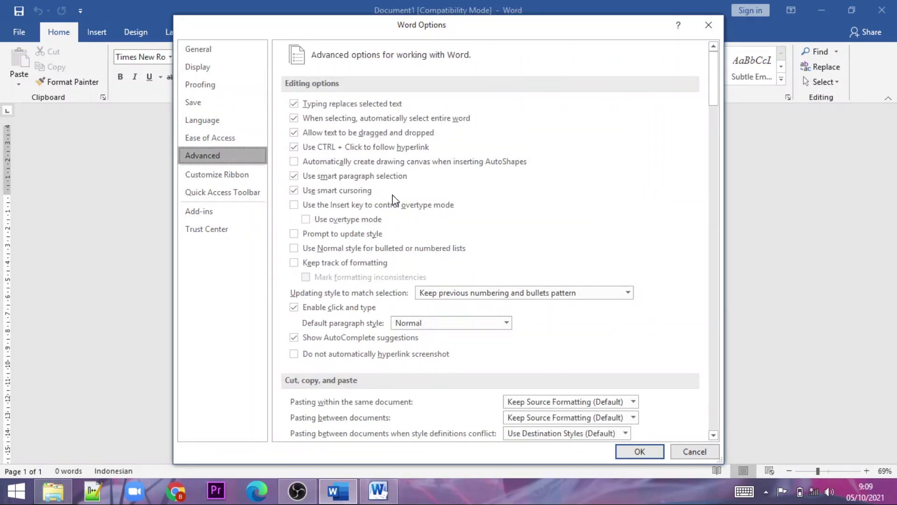
scroll(369, 262, down, 3)
scroll(364, 280, down, 2)
scroll(364, 281, down, 4)
scroll(355, 262, down, 4)
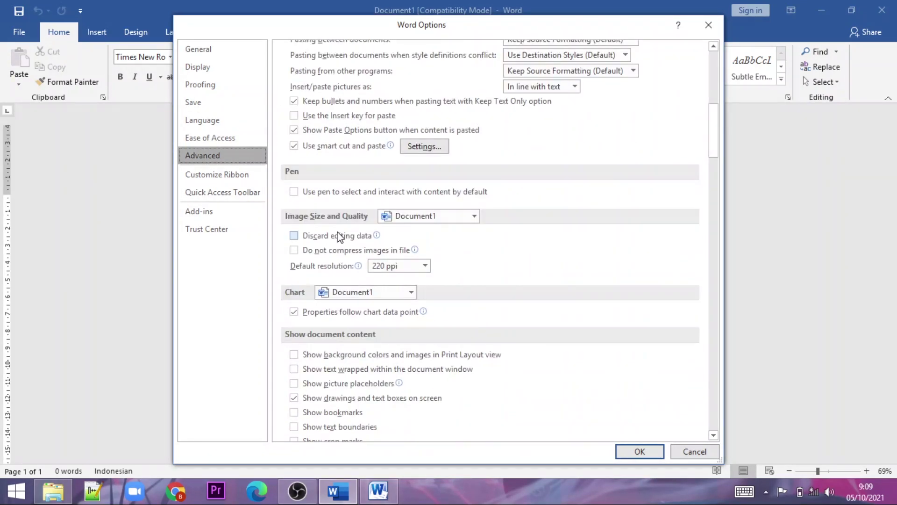
scroll(345, 268, down, 2)
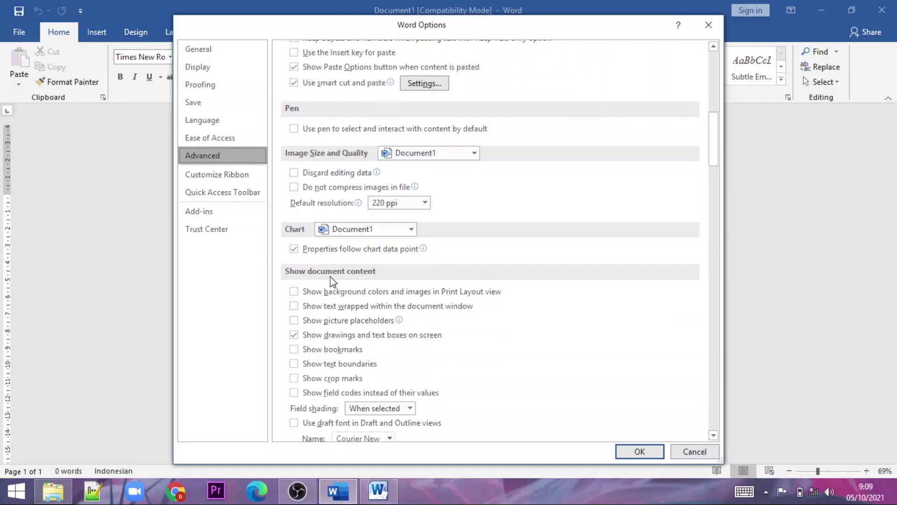
scroll(420, 271, down, 3)
scroll(415, 252, down, 1)
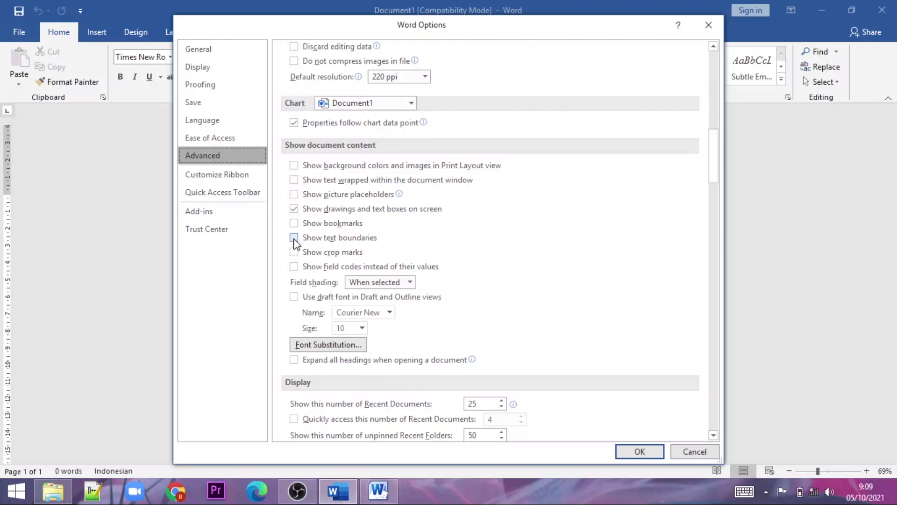
click(294, 239)
click(637, 453)
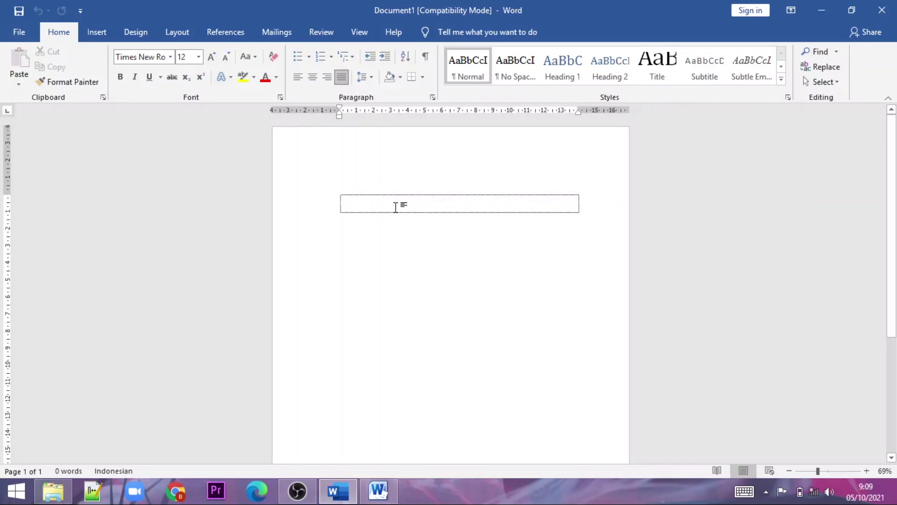
Fill Document1 with empty boxed lines until they spill onto a second page
key(Return)
key(Return)
key(Return)
key(Return)
key(Return)
key(Return)
key(Return)
key(Return)
key(Return)
key(Return)
key(Return)
key(Return)
key(Return)
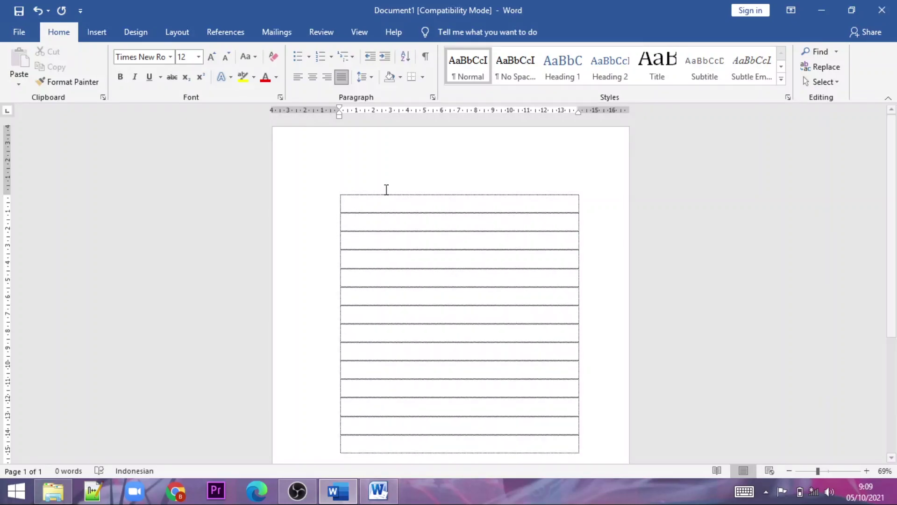
scroll(541, 224, down, 3)
scroll(531, 218, down, 1)
scroll(336, 182, up, 2)
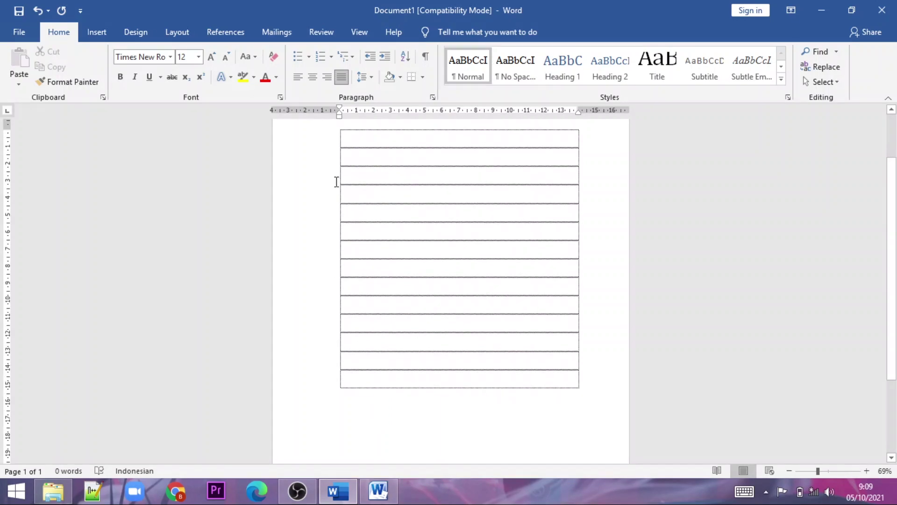
scroll(416, 216, up, 2)
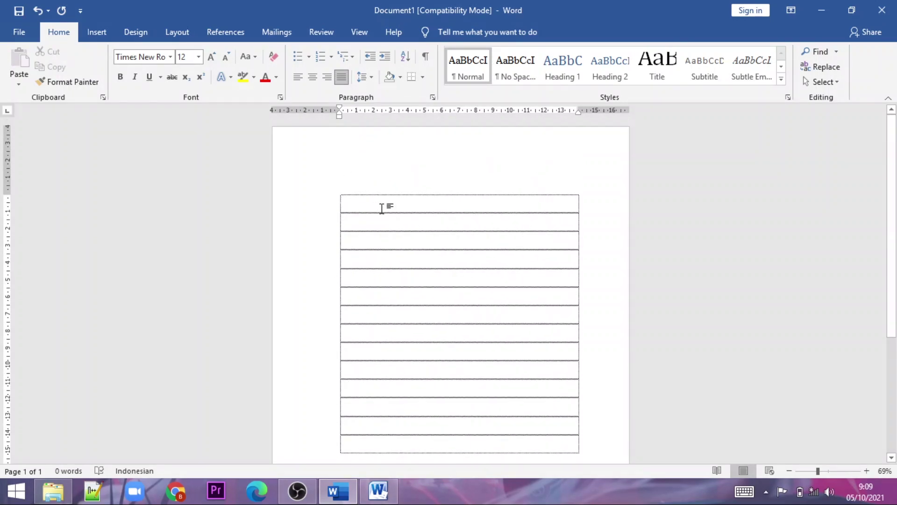
scroll(393, 211, down, 4)
key(Tab)
key(Tab)
key(Tab)
key(Tab)
key(Tab)
key(Tab)
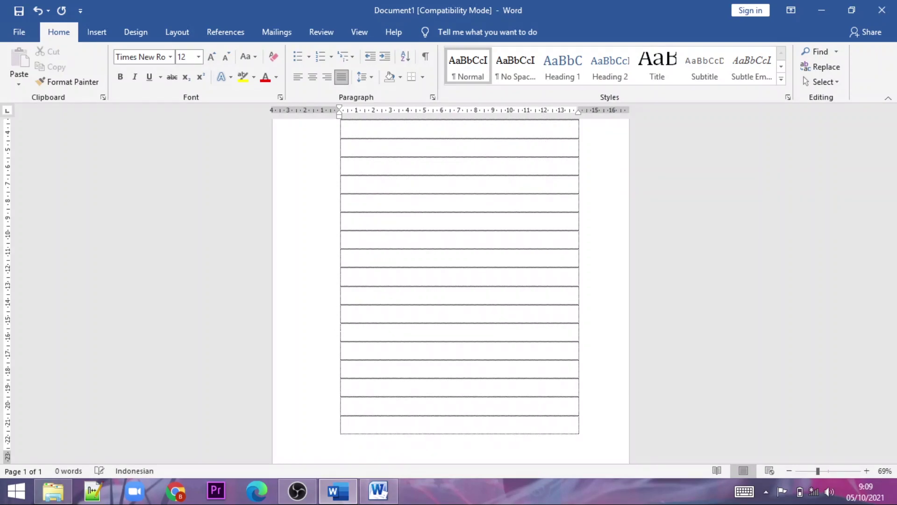
key(Tab)
key(Tab)
key(Tab)
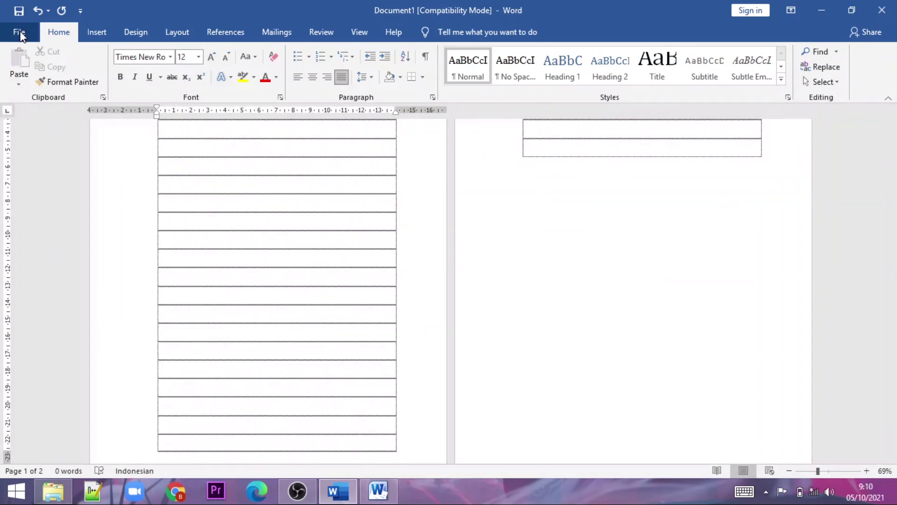
Open the recent intermediate accounting module document and scroll into it
click(19, 32)
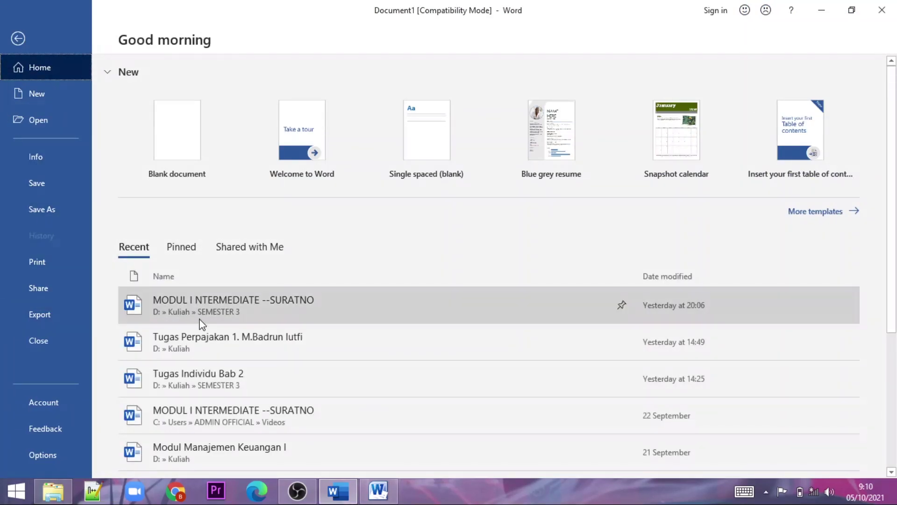
scroll(304, 318, down, 1)
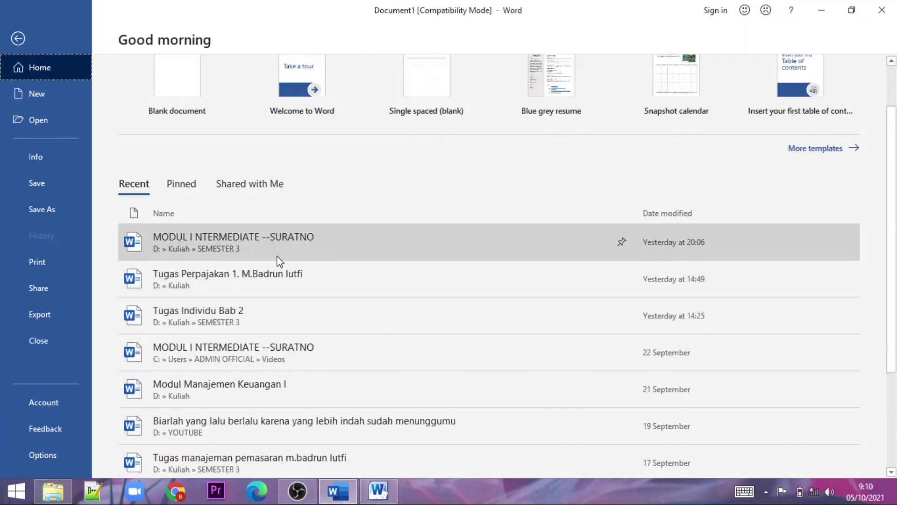
key(Escape)
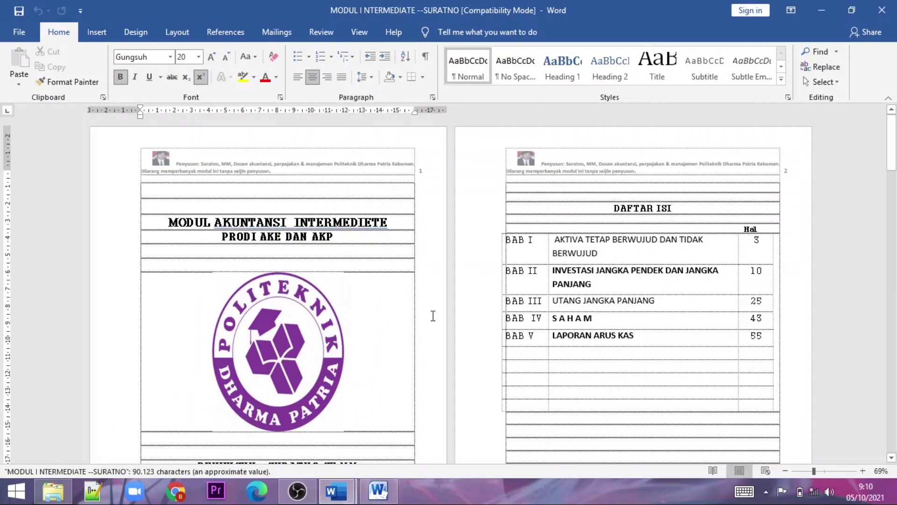
scroll(468, 338, down, 3)
scroll(467, 334, down, 4)
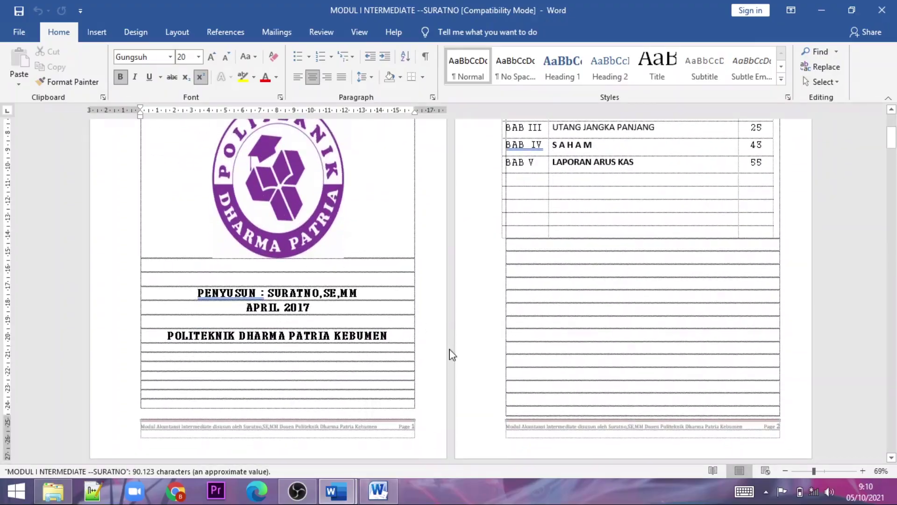
scroll(430, 354, down, 4)
scroll(497, 344, down, 4)
scroll(493, 343, down, 4)
scroll(490, 341, down, 4)
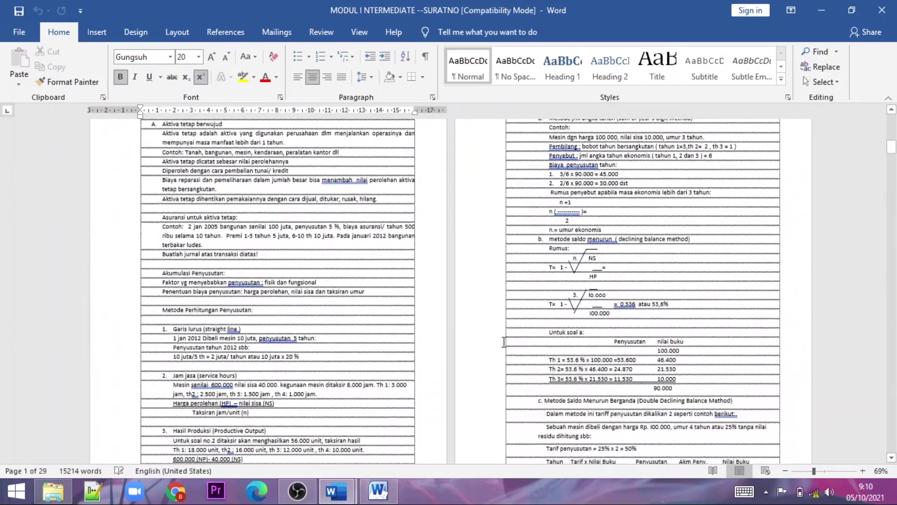
Zoom in on the module's outlined text, browse its pages, then return to blank Document2
mouse_move(814, 471)
mouse_down()
mouse_move(828, 471)
mouse_move(818, 471)
mouse_up()
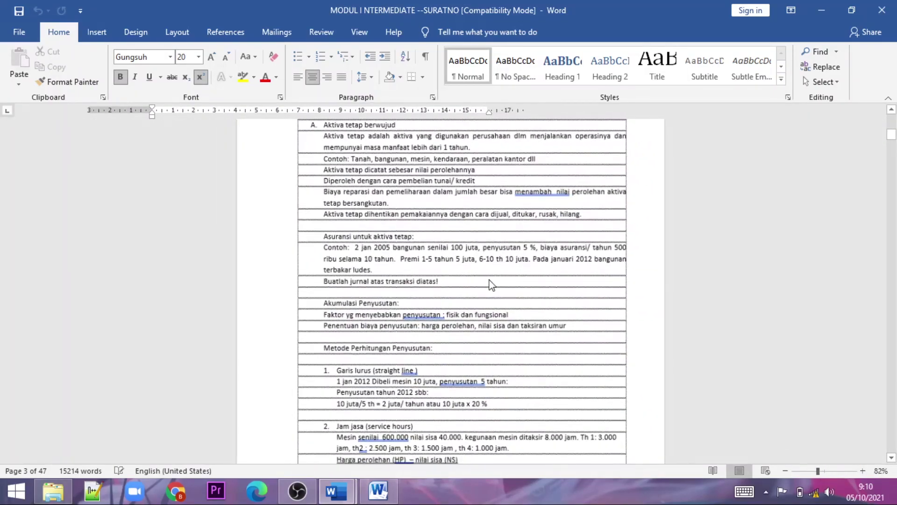
scroll(452, 270, down, 5)
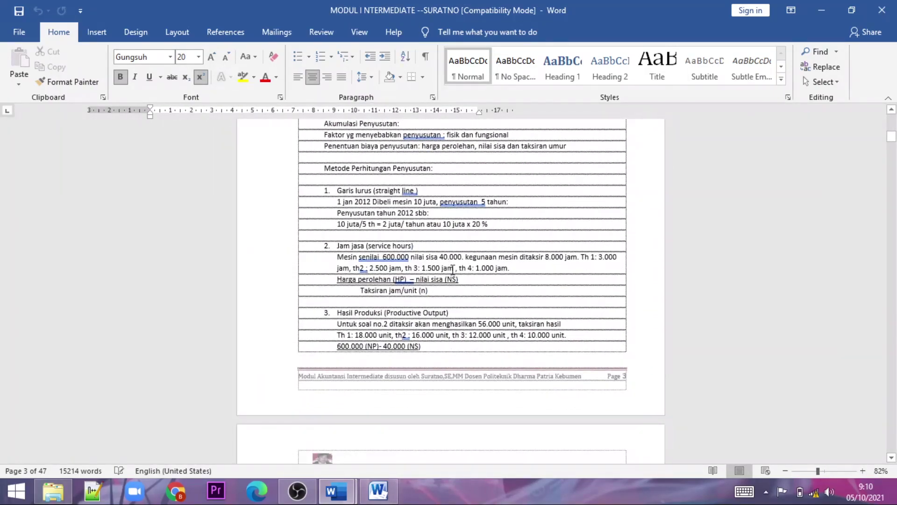
scroll(452, 271, down, 3)
scroll(456, 276, down, 5)
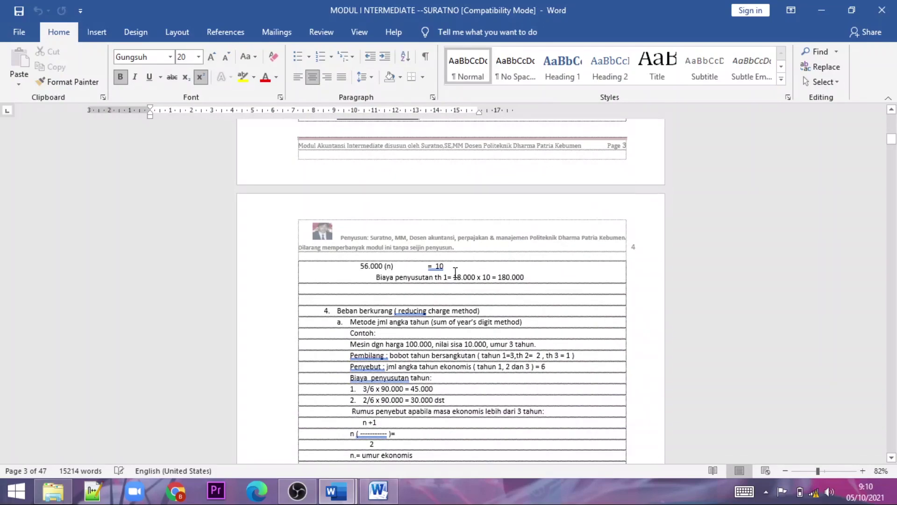
scroll(456, 271, up, 1)
scroll(456, 271, up, 5)
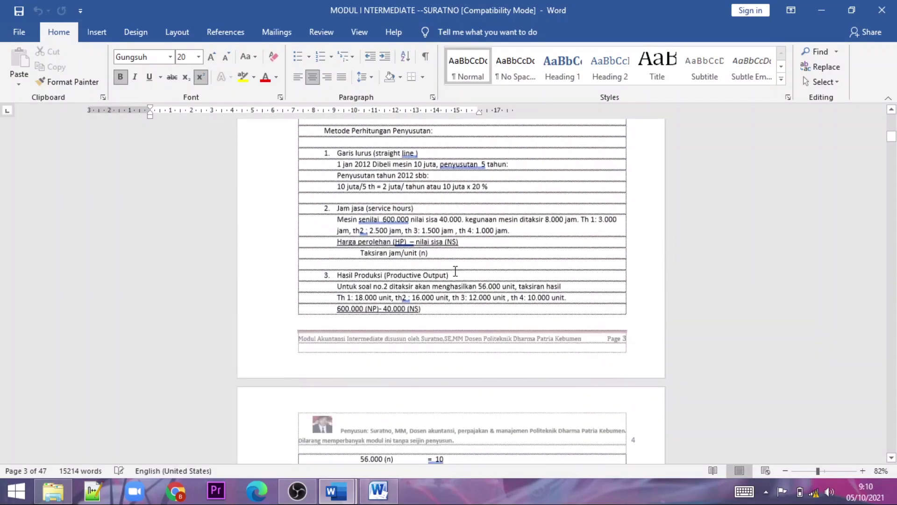
scroll(456, 271, up, 4)
scroll(455, 270, up, 4)
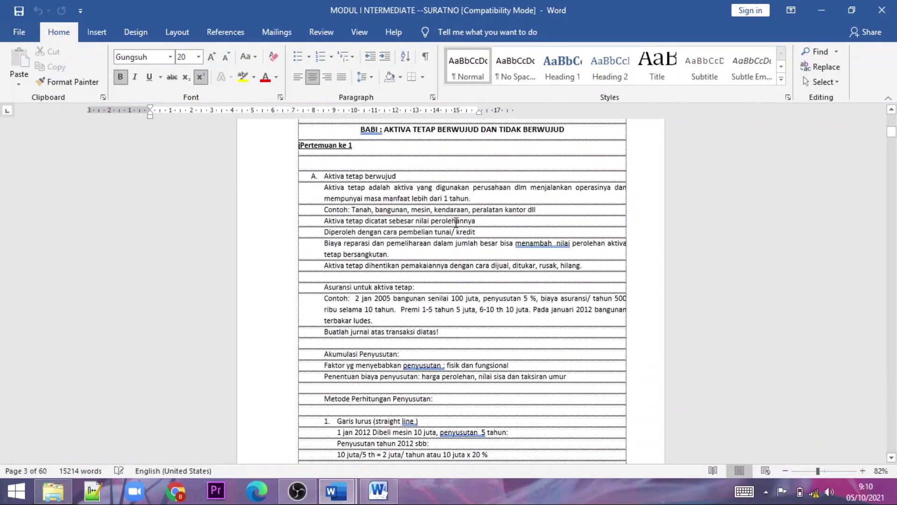
scroll(456, 222, up, 4)
scroll(455, 224, down, 2)
scroll(456, 225, down, 10)
scroll(455, 228, down, 10)
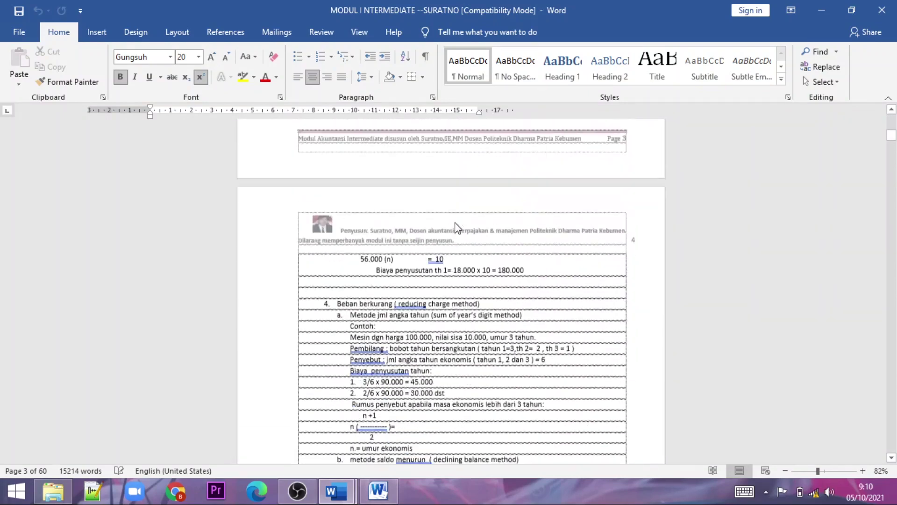
scroll(455, 228, down, 1)
scroll(584, 274, down, 4)
scroll(583, 275, down, 3)
scroll(583, 275, down, 3)
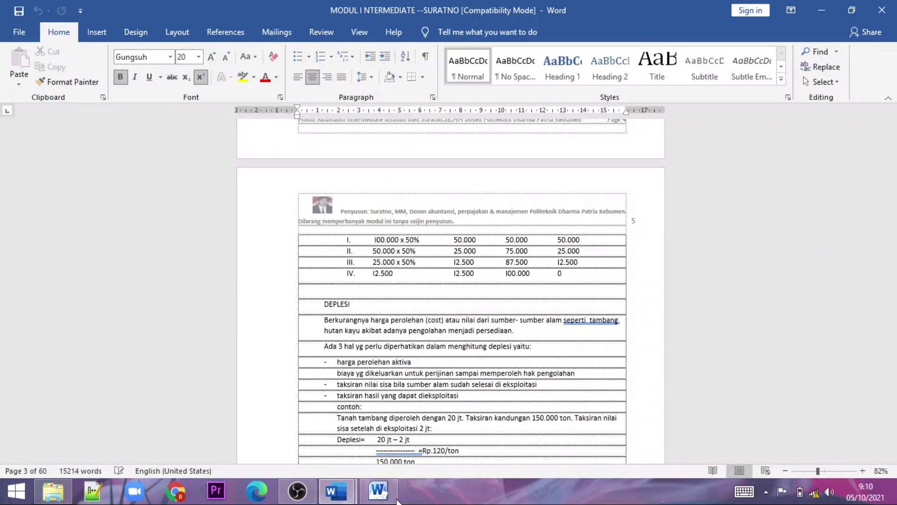
mouse_move(377, 490)
click(360, 422)
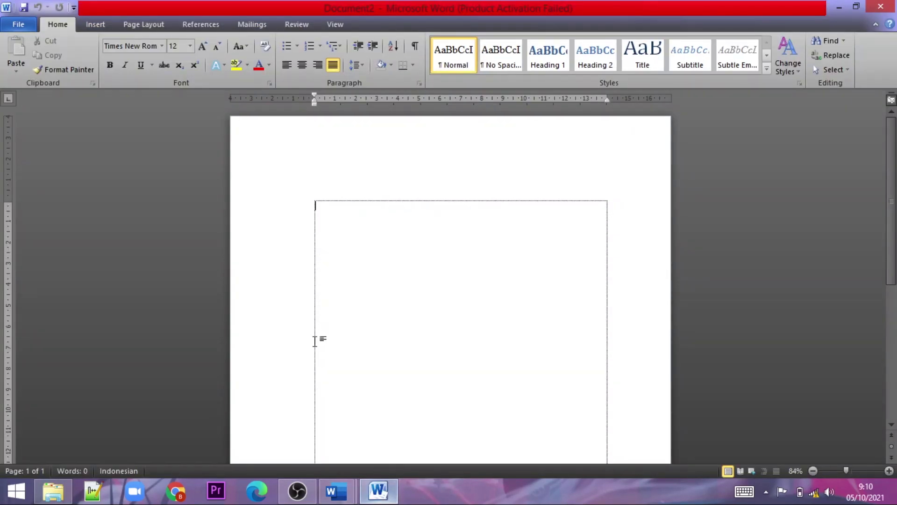
Open and close Word Options unchanged, then display the Recent Documents list under File
click(14, 26)
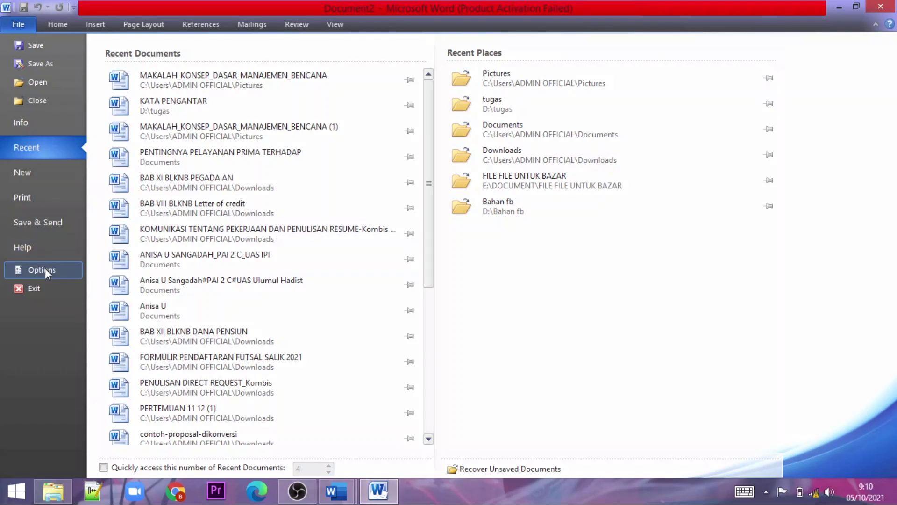
click(42, 270)
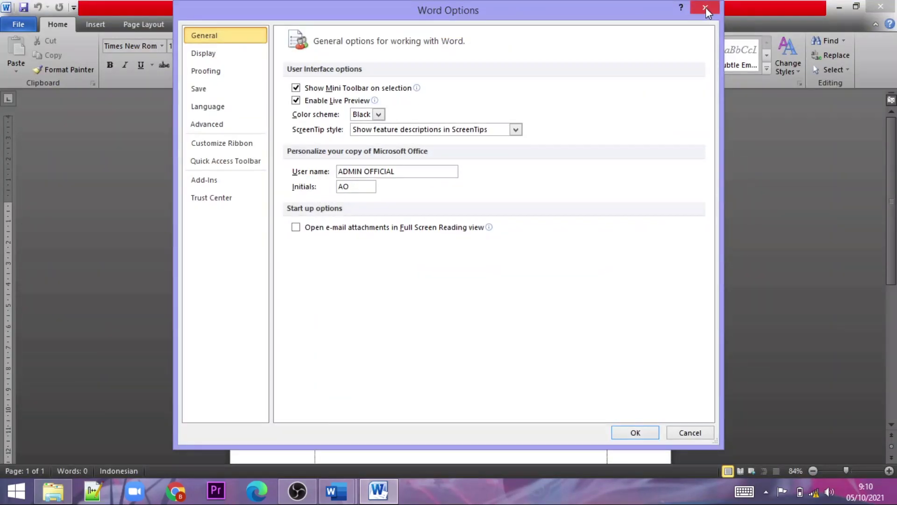
click(706, 7)
click(18, 25)
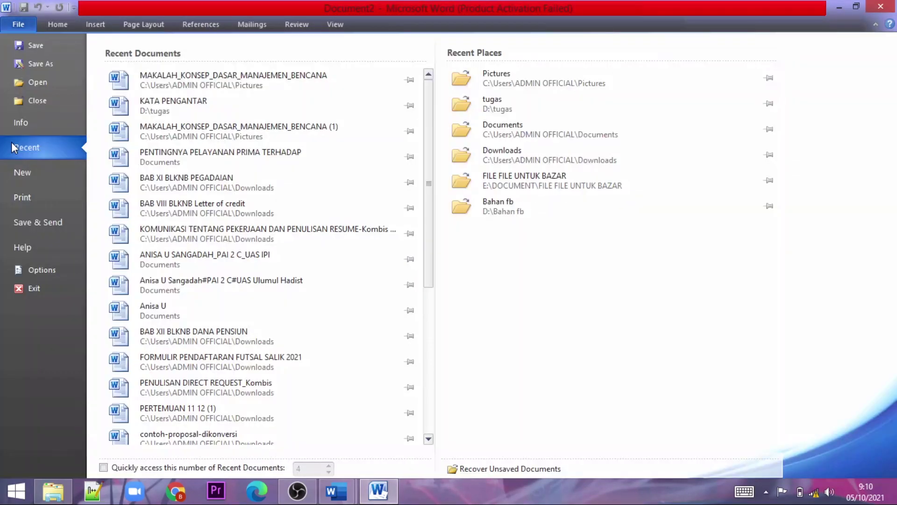
click(28, 83)
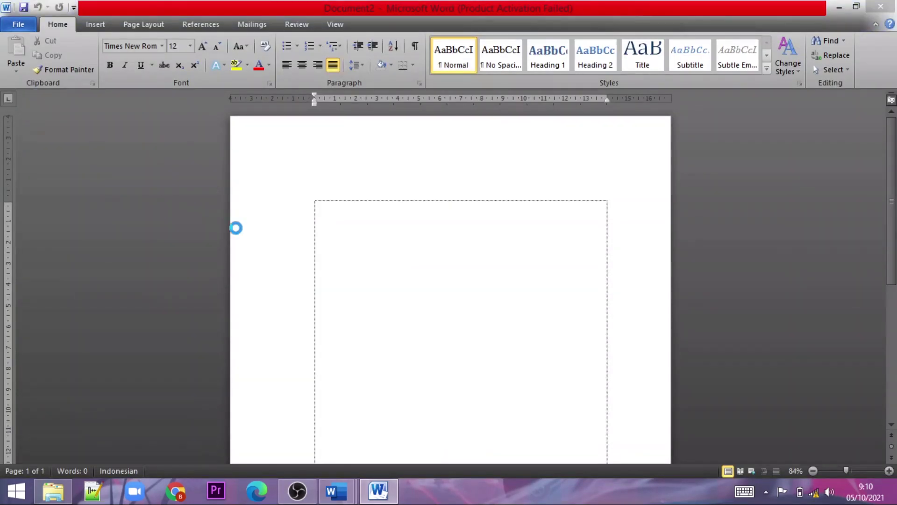
click(437, 7)
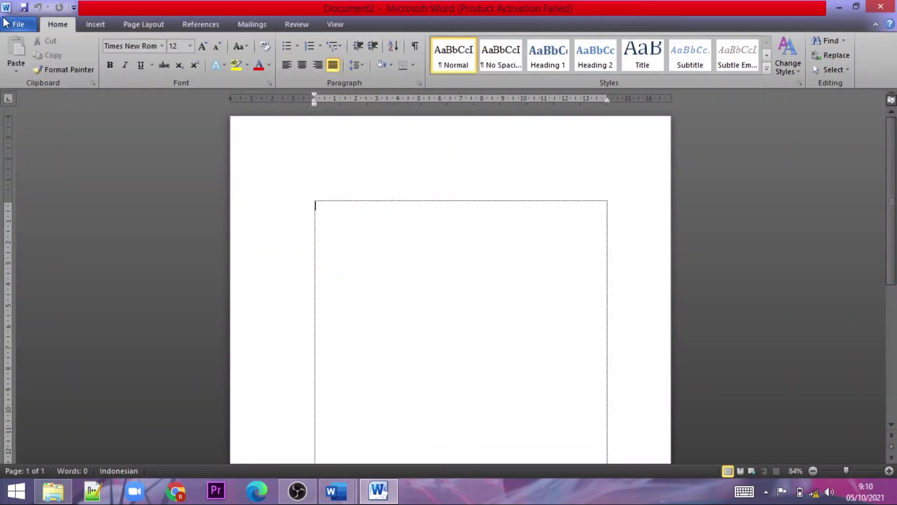
click(19, 25)
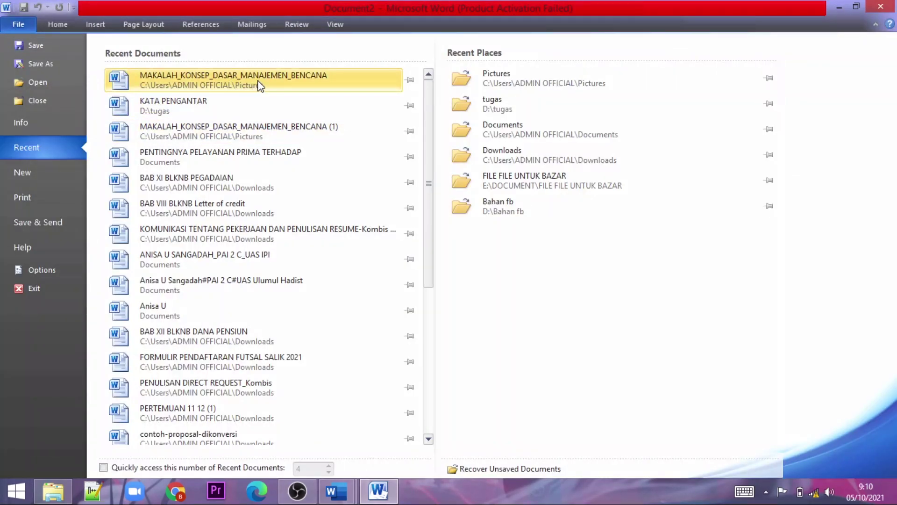
Open MAKALAH_KONSEP_DASAR_MANAJEMEN_BENCANA from Recent Documents and scroll down through its outlined pages
click(256, 83)
scroll(352, 195, down, 10)
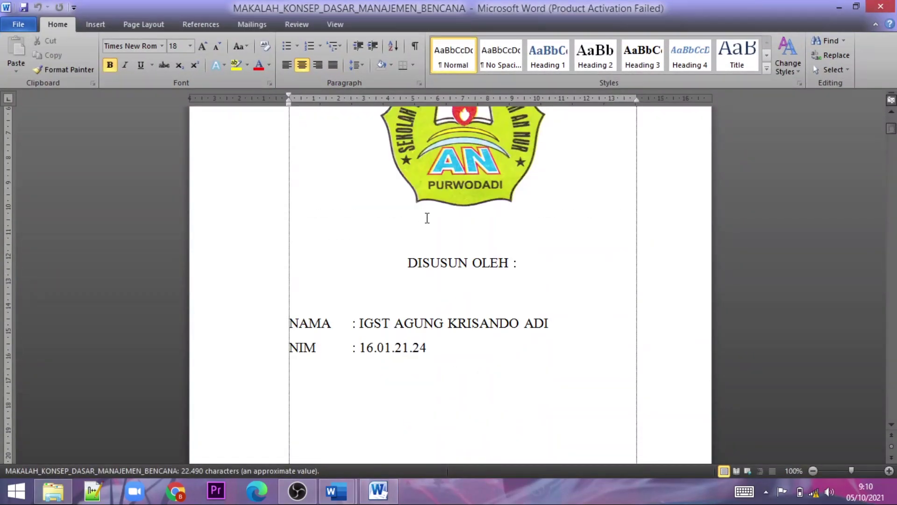
scroll(426, 214, down, 15)
scroll(516, 215, down, 3)
scroll(516, 215, down, 1)
scroll(516, 215, down, 2)
scroll(515, 214, down, 5)
scroll(523, 215, down, 3)
scroll(531, 214, down, 6)
scroll(539, 222, down, 7)
scroll(538, 240, down, 3)
scroll(539, 238, down, 6)
scroll(538, 236, down, 5)
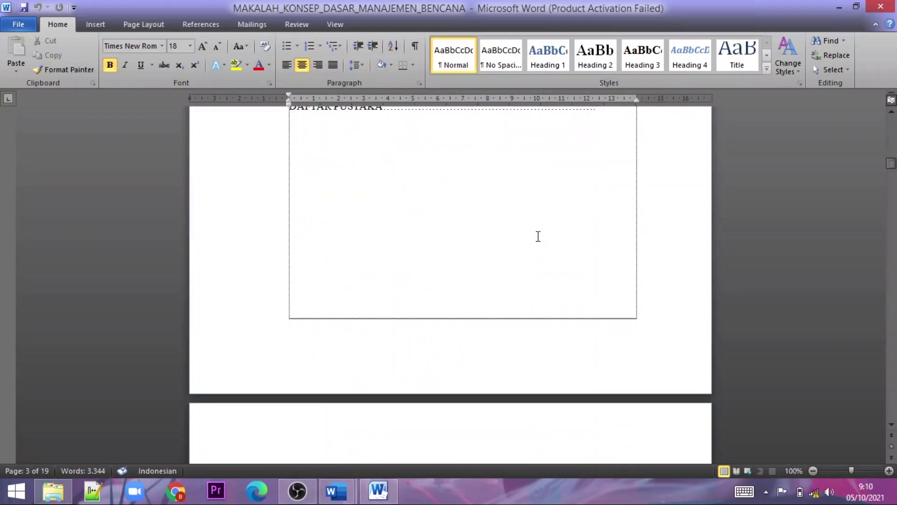
scroll(537, 236, down, 6)
scroll(523, 233, down, 8)
scroll(467, 327, down, 10)
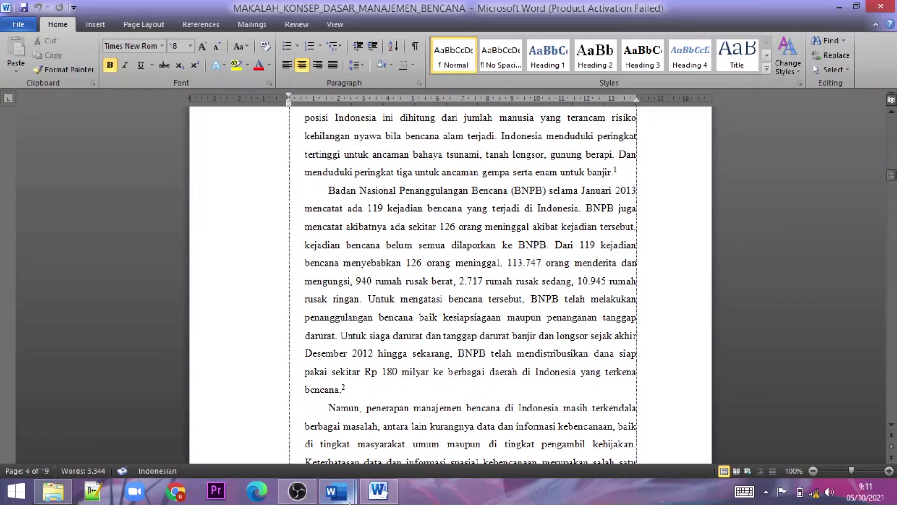
mouse_move(377, 491)
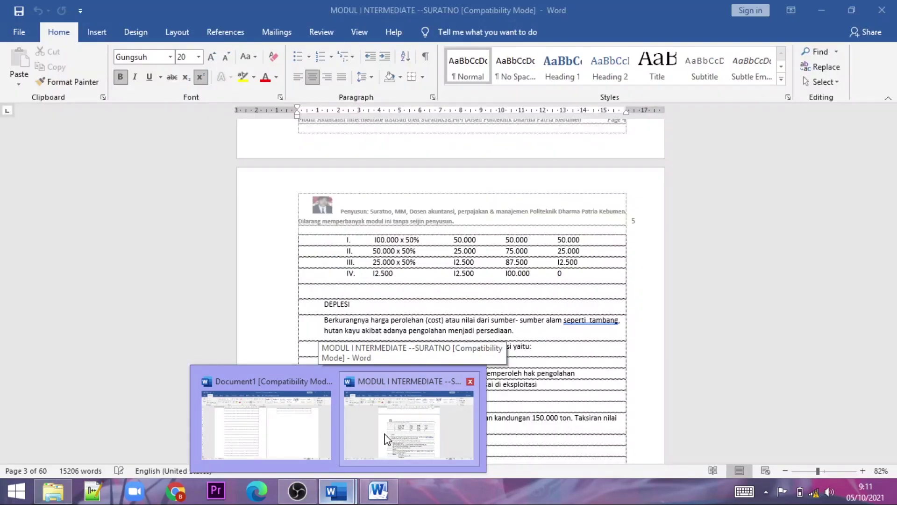
Bring the MODUL document window forward and scroll down through it
click(387, 440)
scroll(412, 310, down, 3)
scroll(411, 311, down, 1)
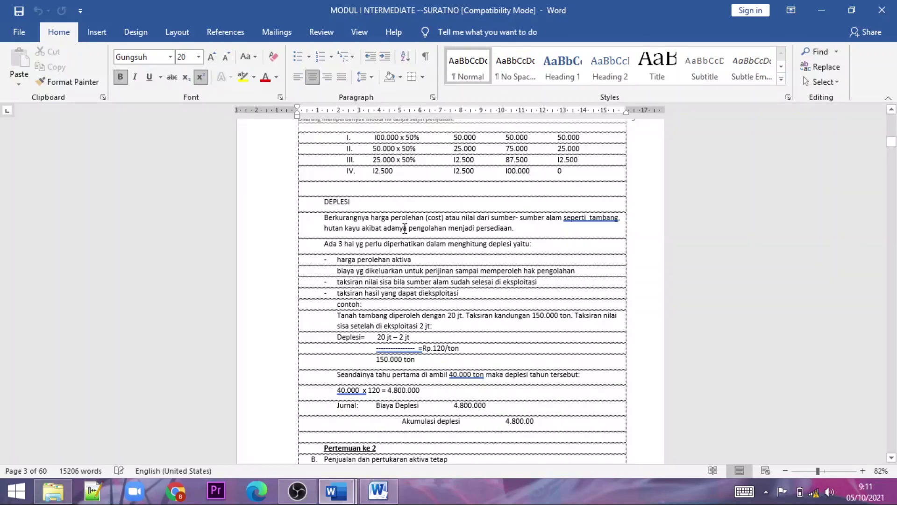
scroll(405, 228, down, 4)
scroll(454, 320, down, 1)
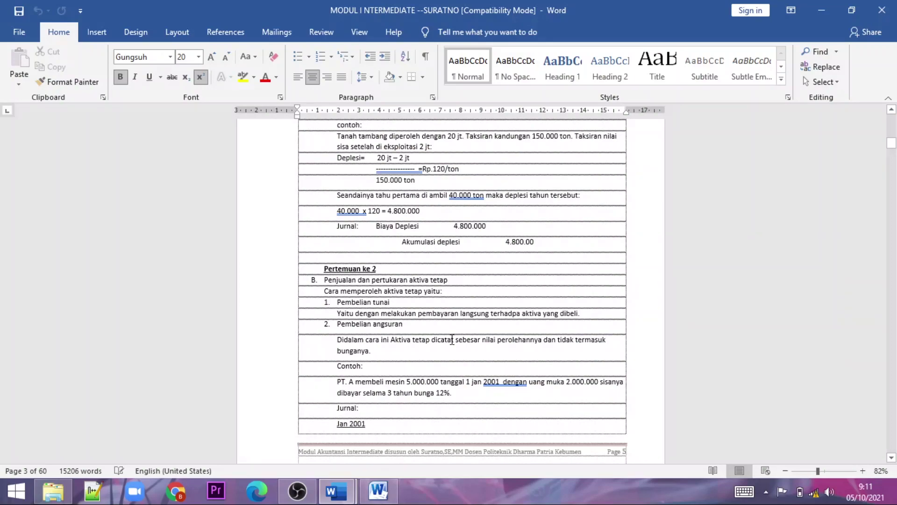
scroll(452, 340, down, 1)
scroll(451, 339, down, 3)
Switch to the MAKALAH window, browse its pages, then bring empty Document1 forward
key(alt+Tab)
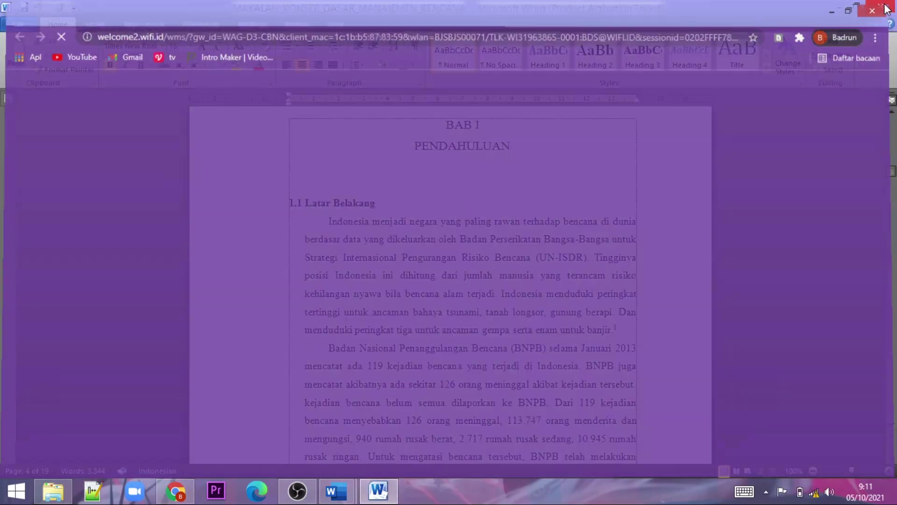
scroll(516, 223, down, 3)
scroll(515, 223, down, 3)
scroll(516, 223, up, 5)
scroll(516, 223, up, 5)
scroll(516, 223, up, 5)
scroll(515, 223, up, 5)
scroll(516, 223, up, 2)
scroll(515, 223, up, 2)
scroll(515, 220, down, 4)
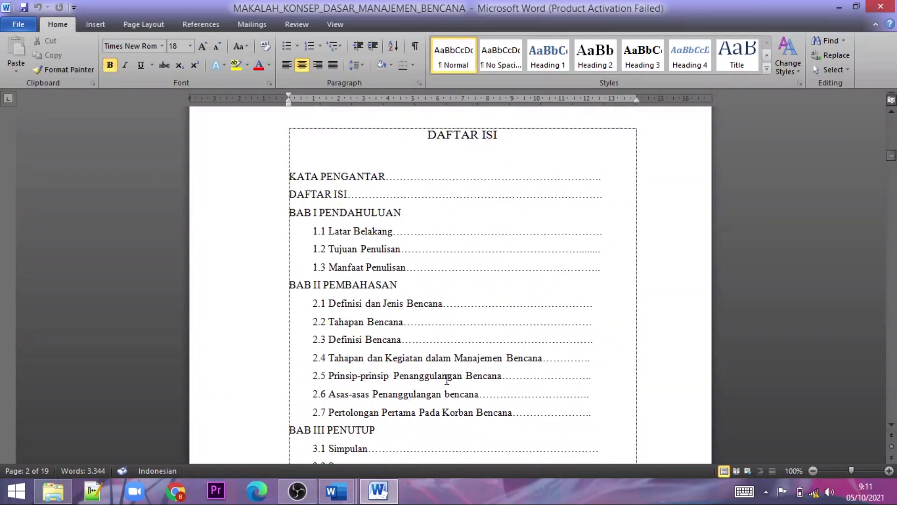
scroll(421, 430, down, 4)
scroll(388, 458, down, 2)
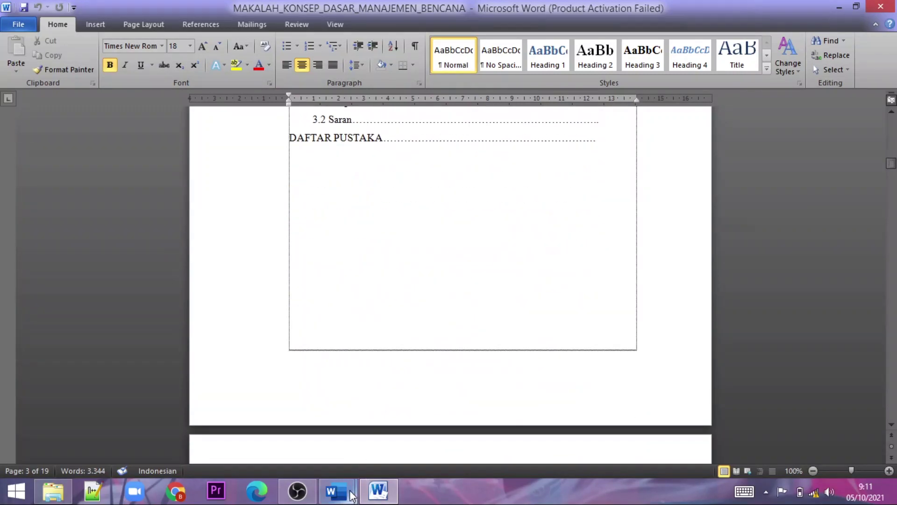
mouse_move(334, 491)
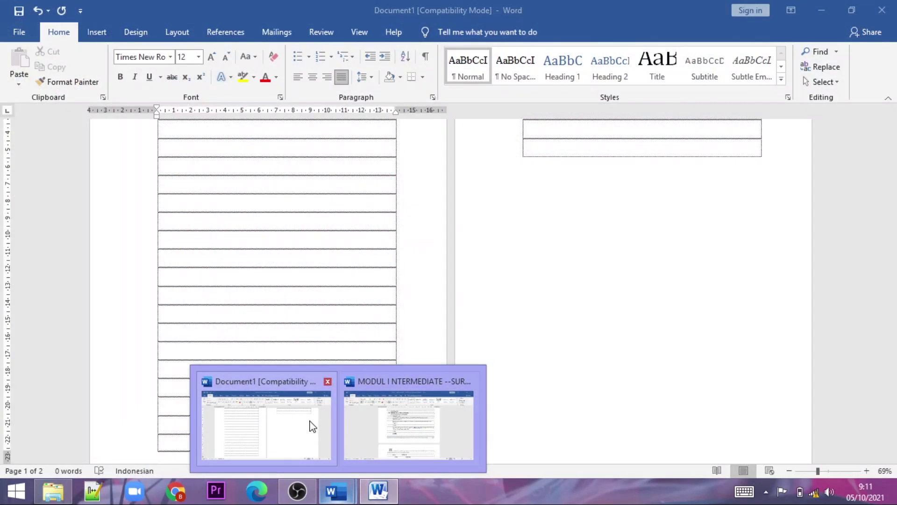
click(309, 422)
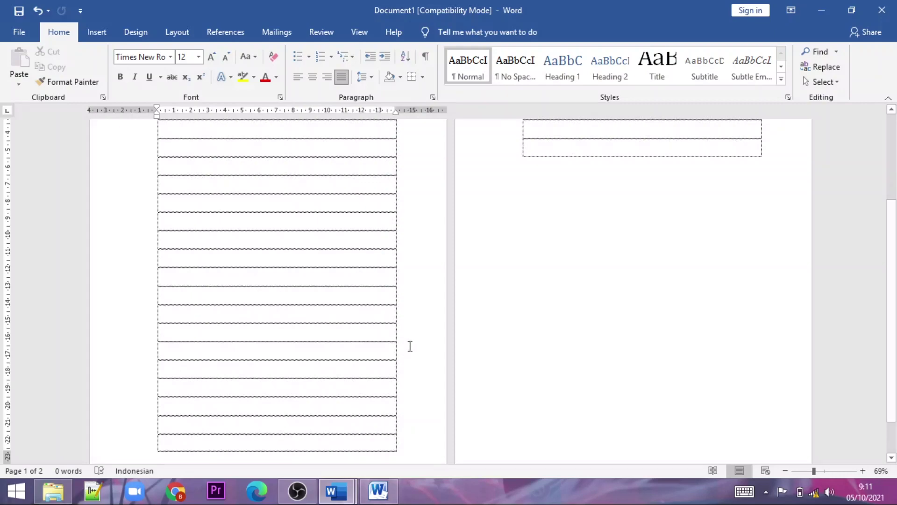
Bring the MODUL document window forward and scroll back up through its pages
scroll(410, 346, up, 5)
scroll(405, 369, down, 3)
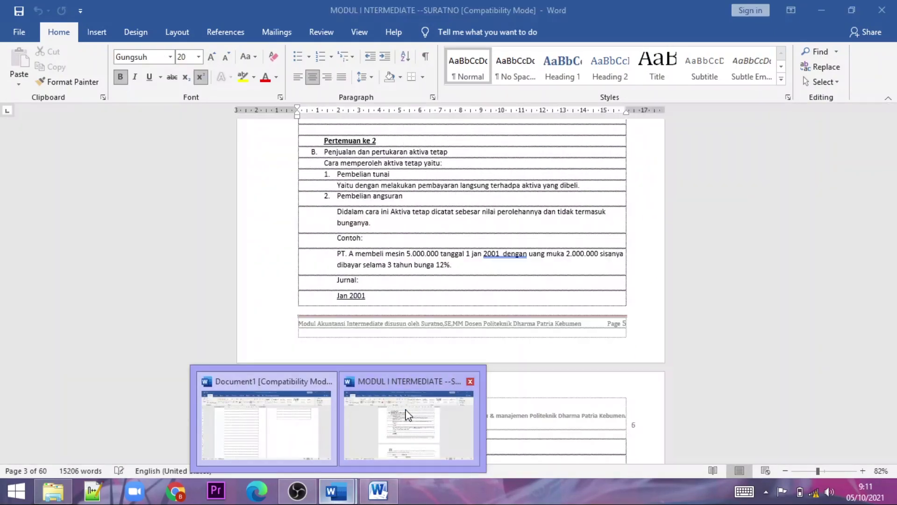
click(400, 414)
scroll(432, 327, up, 5)
scroll(435, 330, up, 4)
scroll(436, 332, up, 2)
scroll(437, 334, up, 3)
scroll(437, 329, up, 4)
scroll(437, 329, up, 4)
scroll(437, 327, up, 4)
scroll(438, 326, up, 3)
scroll(439, 326, up, 3)
scroll(438, 326, up, 4)
scroll(438, 325, up, 2)
Scroll to the DAFTAR ISI page, then show MAKALAH's File Info page (3344 words, 111KB)
scroll(439, 325, down, 1)
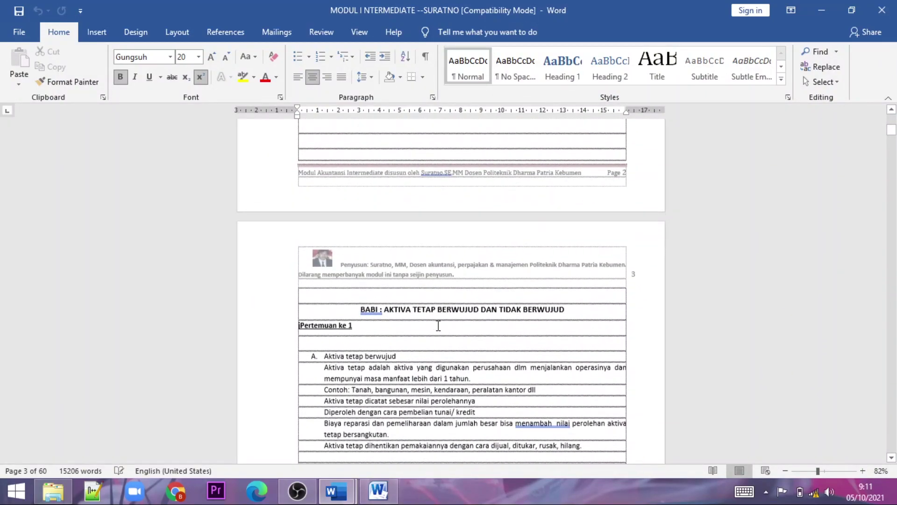
scroll(430, 318, down, 3)
scroll(402, 290, down, 3)
scroll(375, 268, down, 5)
scroll(375, 267, down, 4)
scroll(375, 268, down, 3)
scroll(375, 267, down, 2)
scroll(375, 268, down, 6)
scroll(375, 268, down, 4)
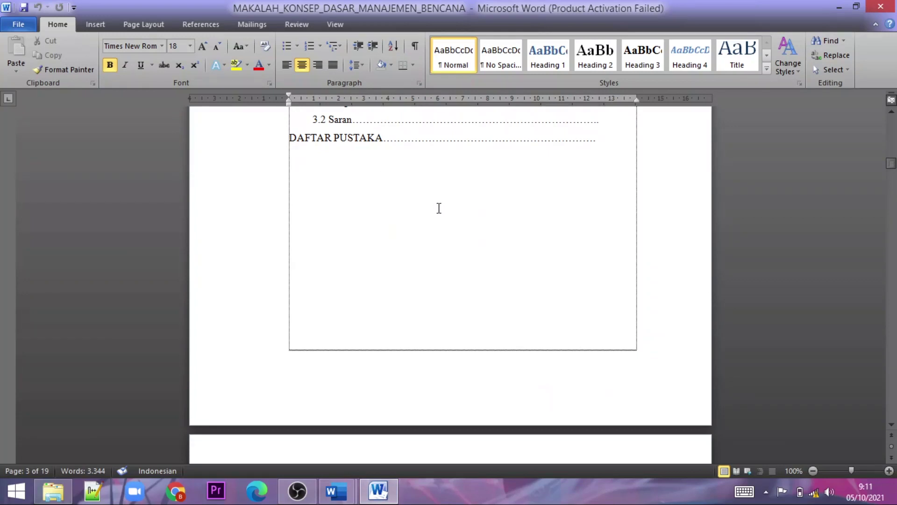
scroll(435, 206, up, 5)
scroll(437, 206, up, 3)
scroll(439, 207, up, 1)
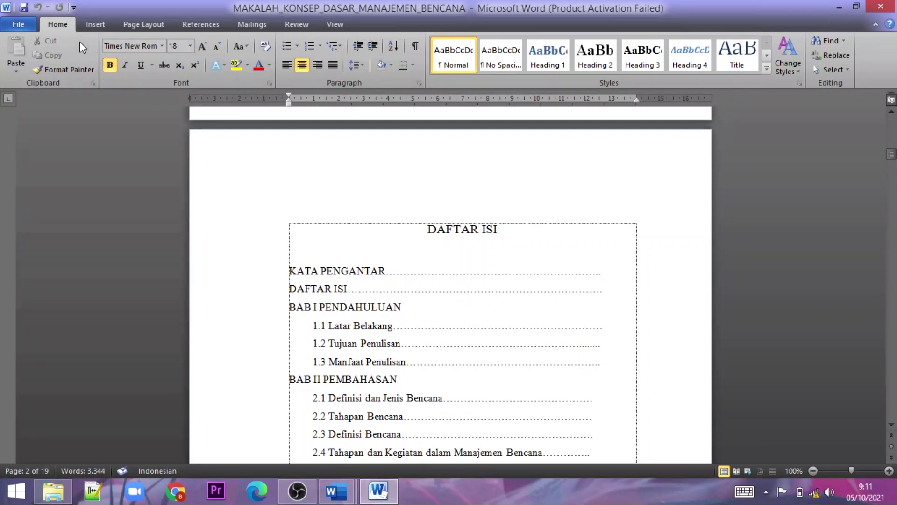
click(16, 24)
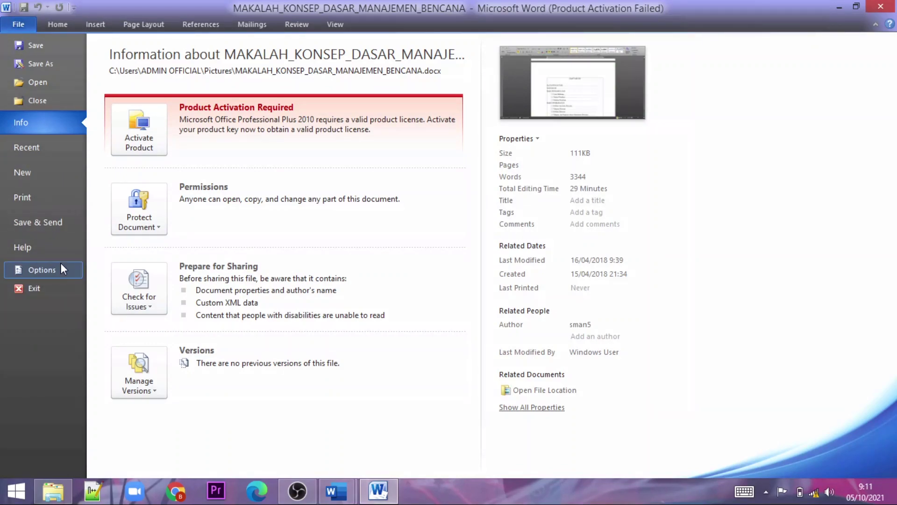
Minimize MAKALAH to browse MODUL, then restore MAKALAH's Info page showing 19 pages and 3344 words
click(842, 3)
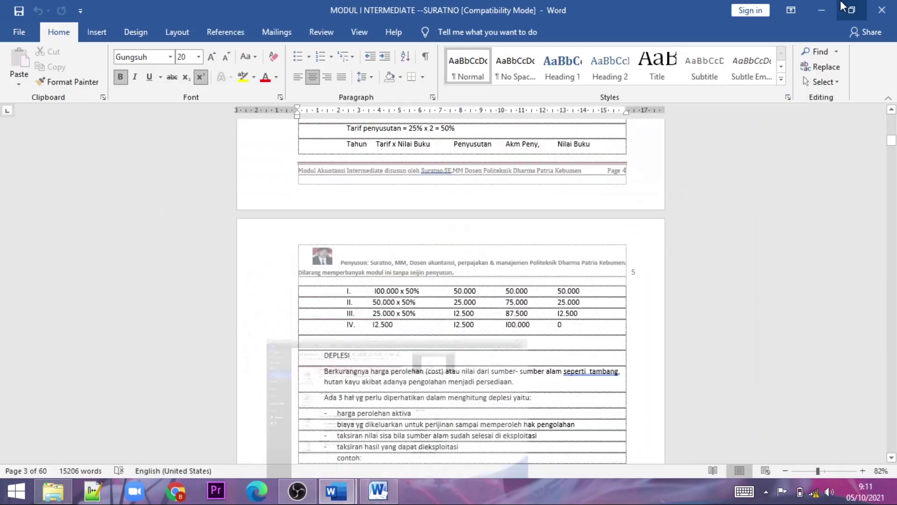
scroll(694, 190, down, 8)
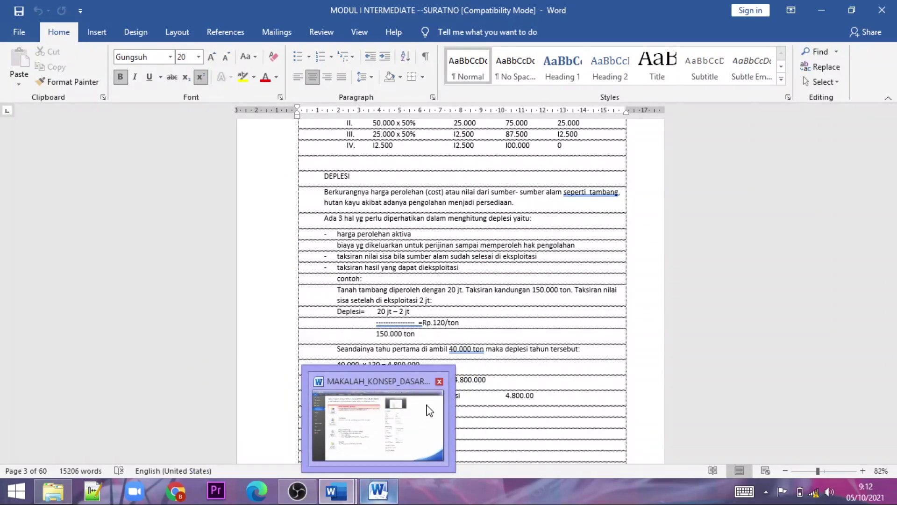
scroll(576, 268, up, 5)
scroll(576, 266, up, 2)
scroll(577, 264, up, 5)
scroll(577, 263, up, 5)
scroll(577, 261, up, 4)
scroll(578, 261, up, 4)
scroll(579, 259, up, 3)
scroll(575, 260, up, 5)
scroll(575, 261, down, 10)
click(381, 493)
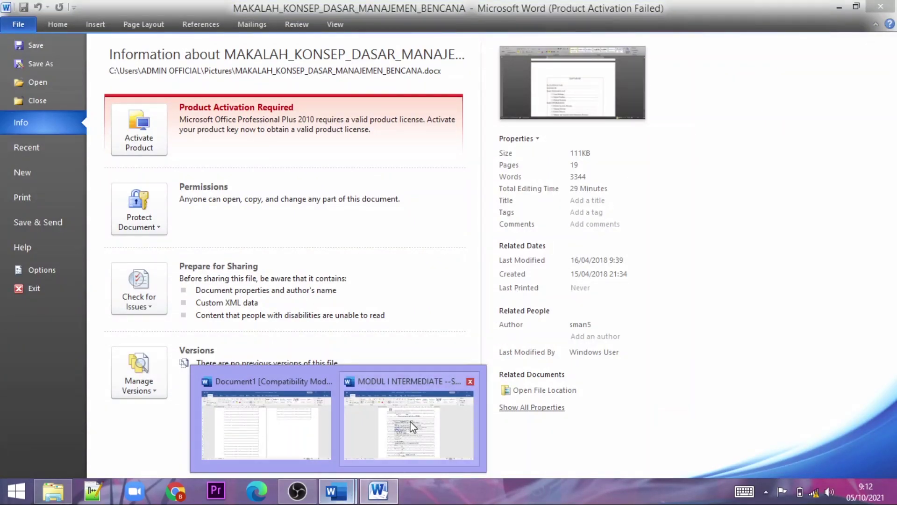
Switch to the MODUL I INTERMEDIATE document and scroll up to where page 3 meets page 4
mouse_move(378, 490)
click(407, 420)
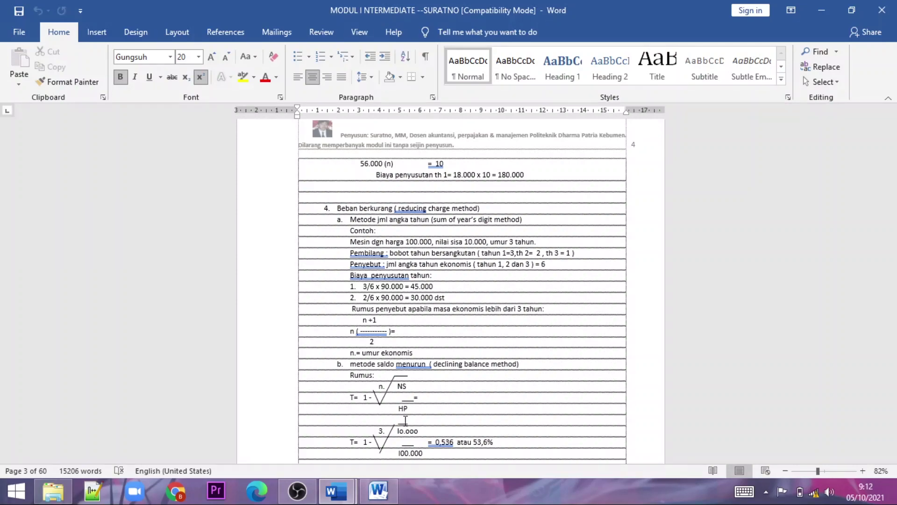
scroll(405, 420, up, 1)
scroll(416, 407, up, 7)
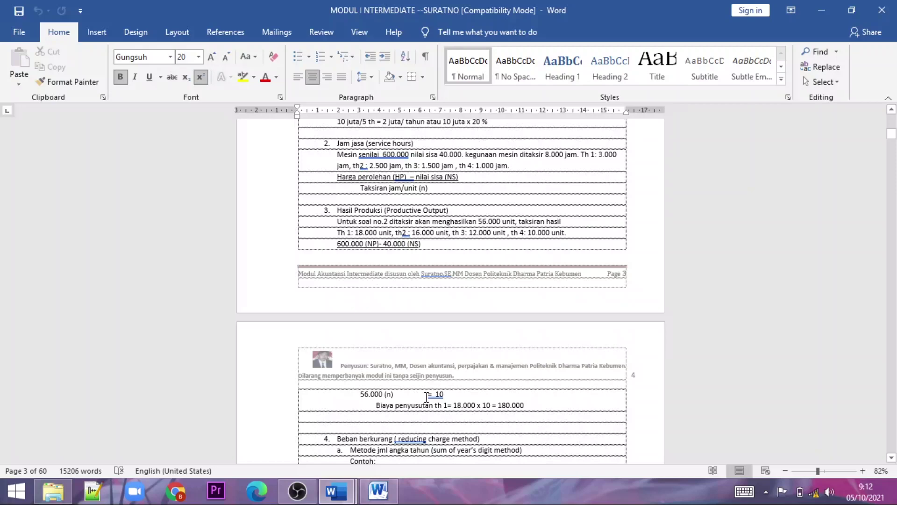